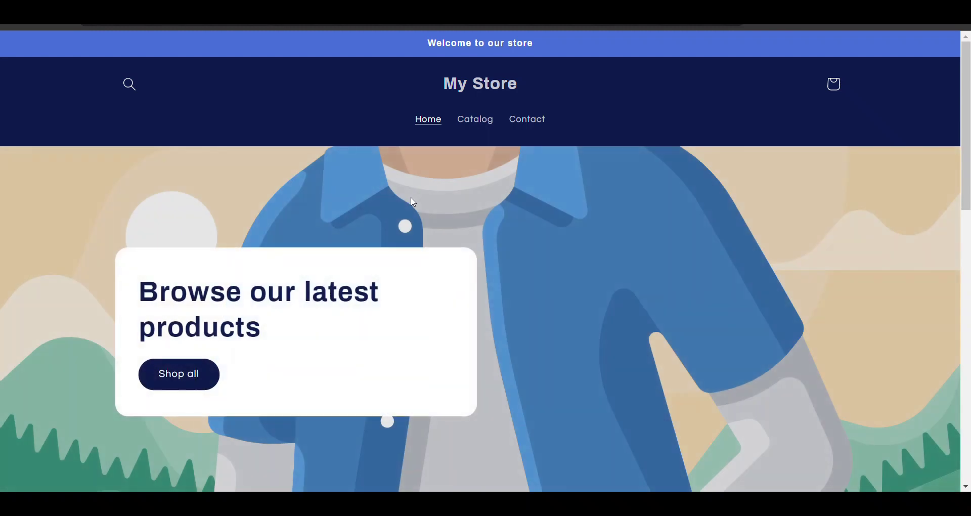
Add one Antique Drawers to the storefront cart
scroll(413, 201, up, 3)
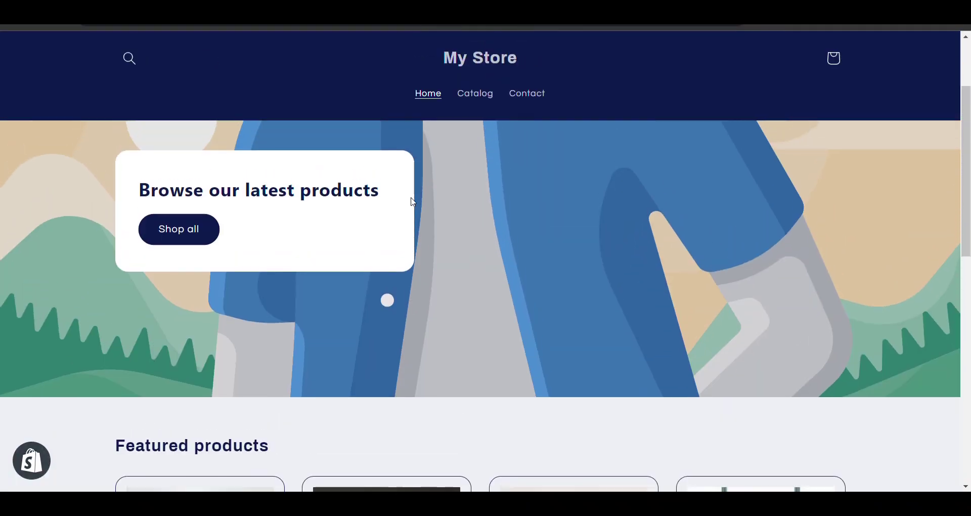
scroll(413, 201, down, 2)
scroll(412, 200, down, 5)
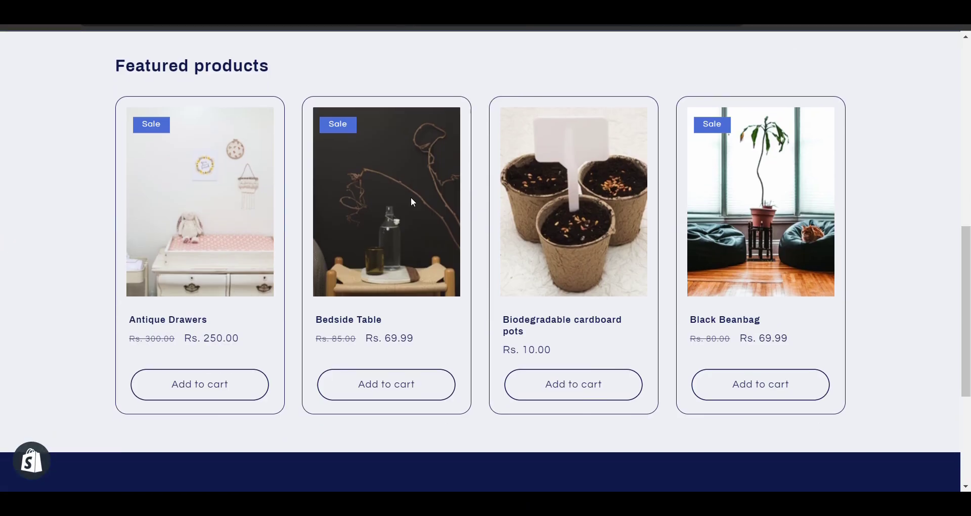
click(227, 390)
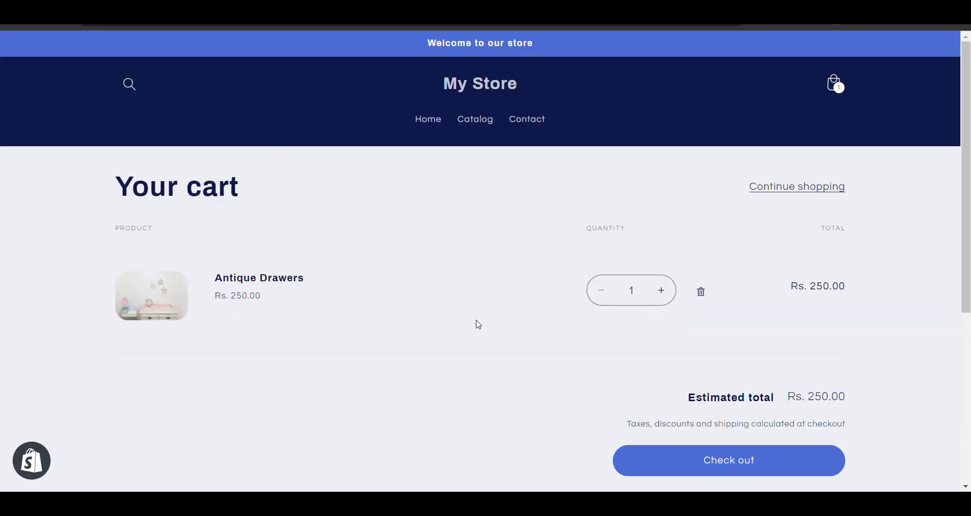
scroll(479, 325, down, 3)
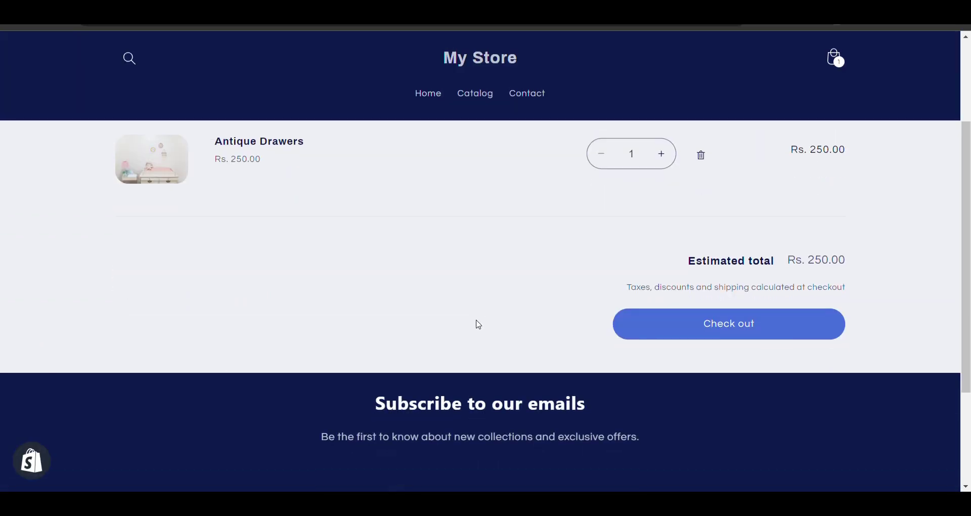
Review the cart showing Antique Drawers at Rs. 250.00, then return to the Shopify admin
scroll(479, 325, up, 2)
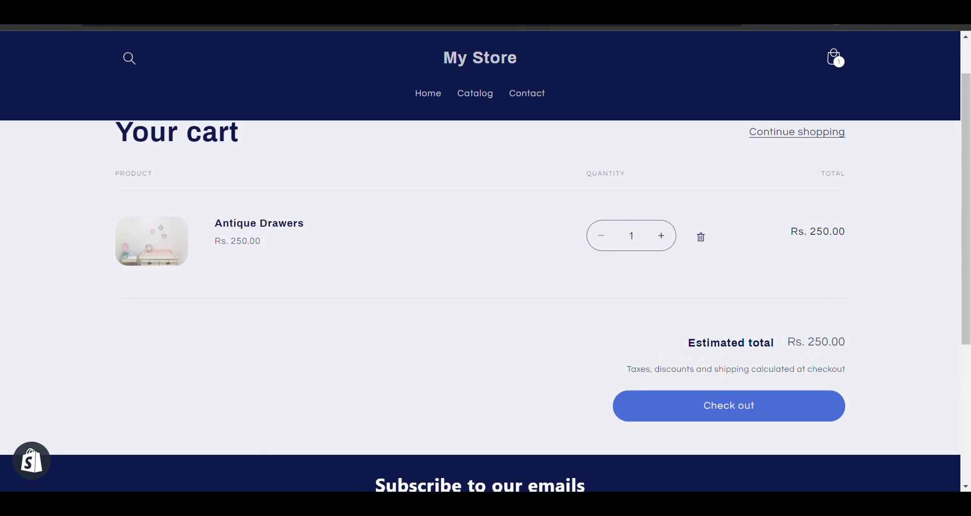
scroll(516, 199, up, 1)
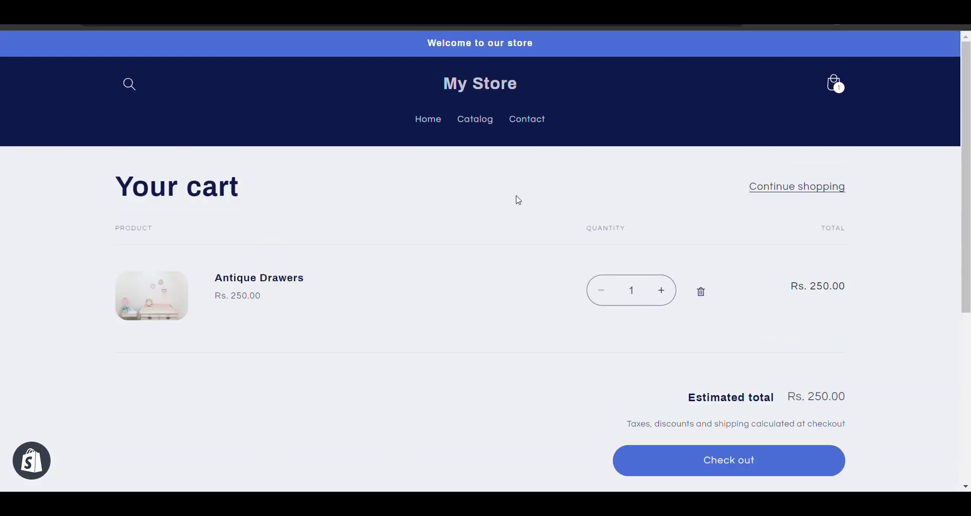
scroll(516, 199, down, 1)
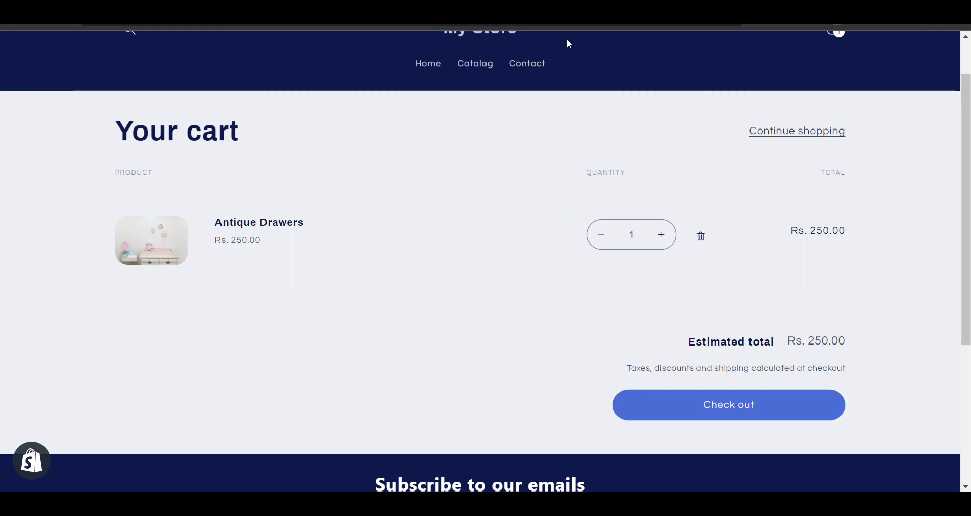
key(ctrl+Tab)
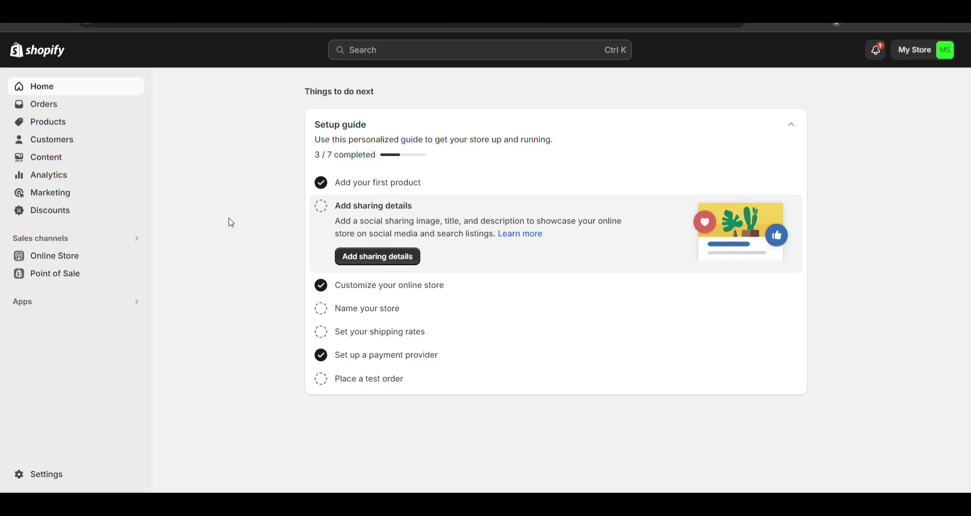
In Settings > Checkout, set Shipping address phone number to Required and save
click(45, 480)
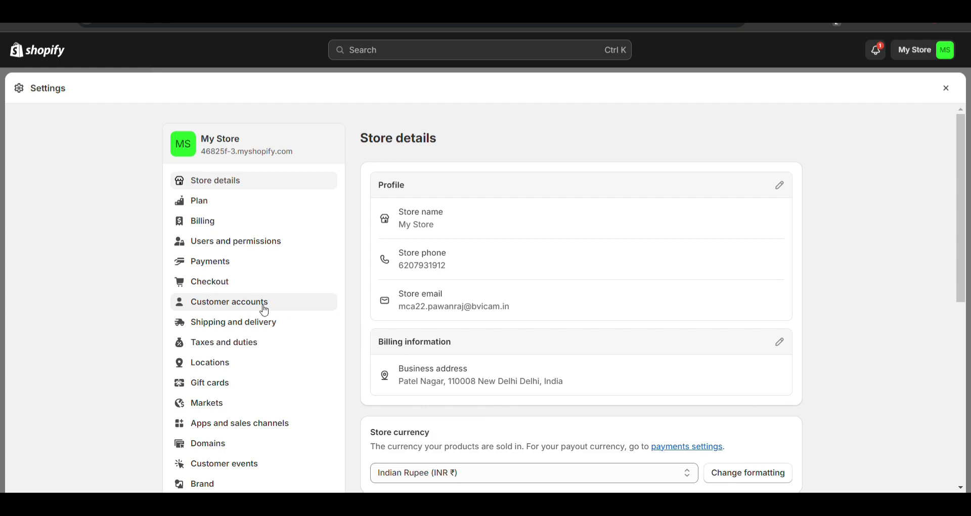
click(245, 290)
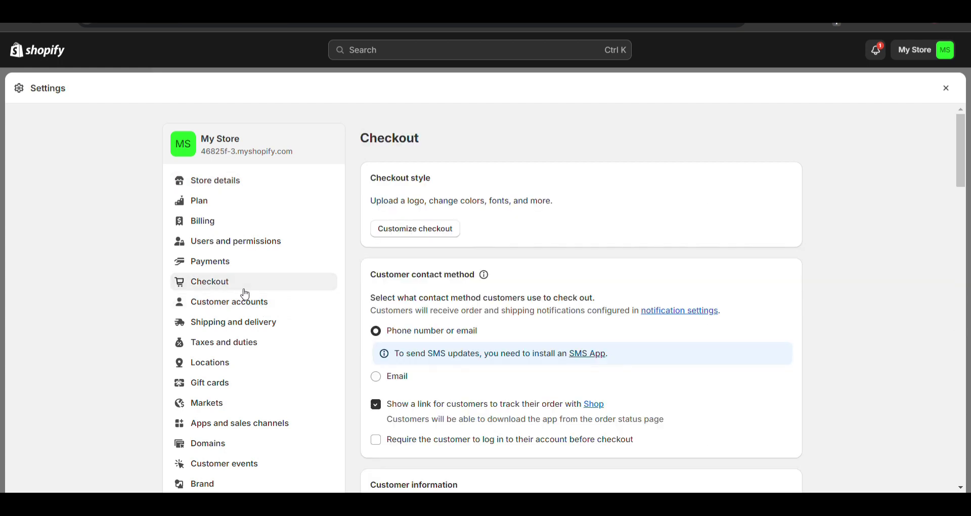
scroll(451, 373, down, 2)
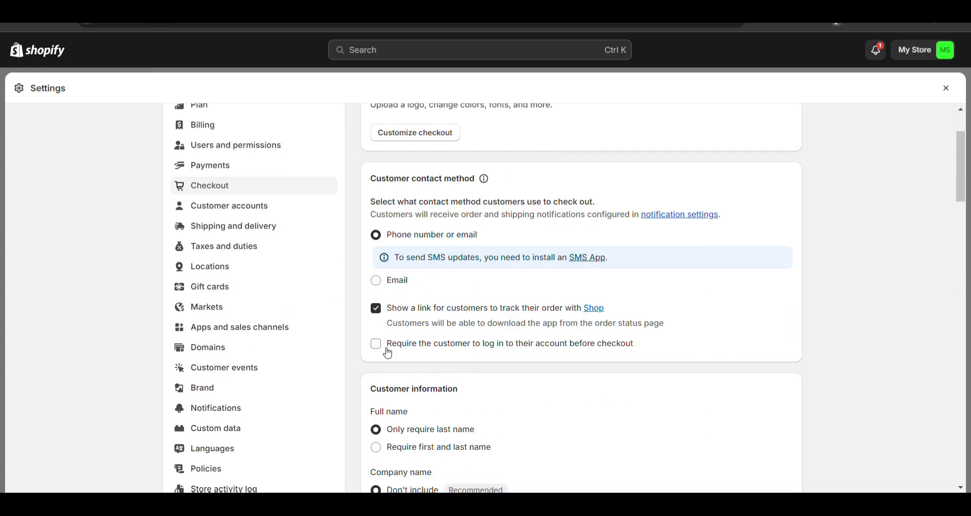
scroll(383, 352, down, 3)
scroll(388, 281, down, 4)
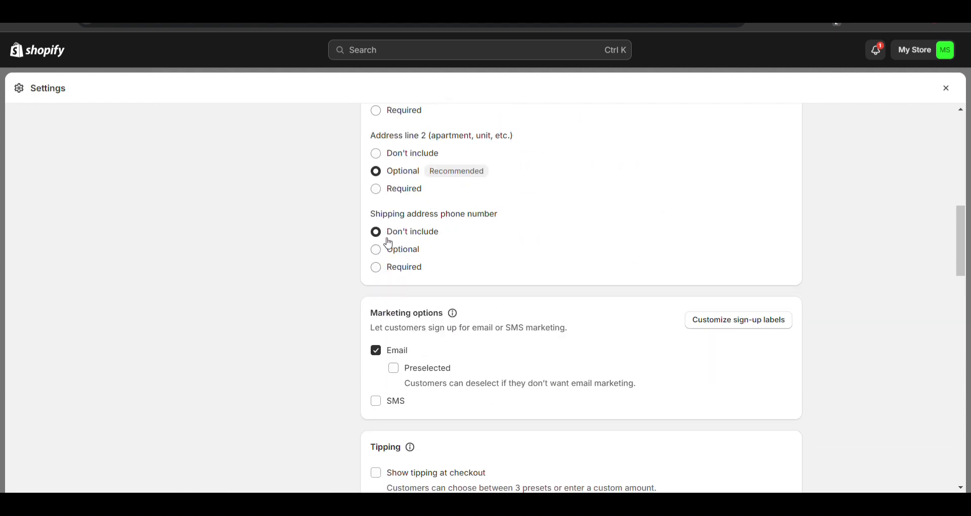
click(379, 276)
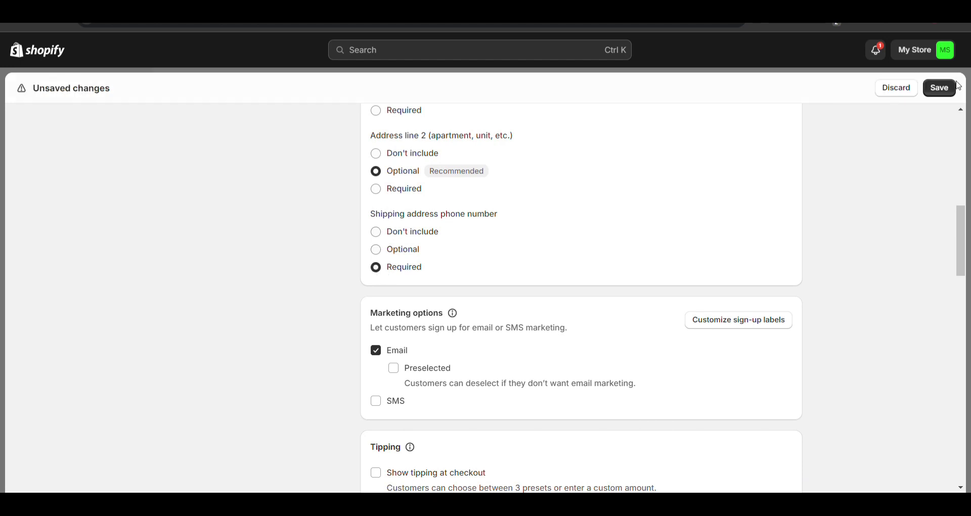
click(949, 91)
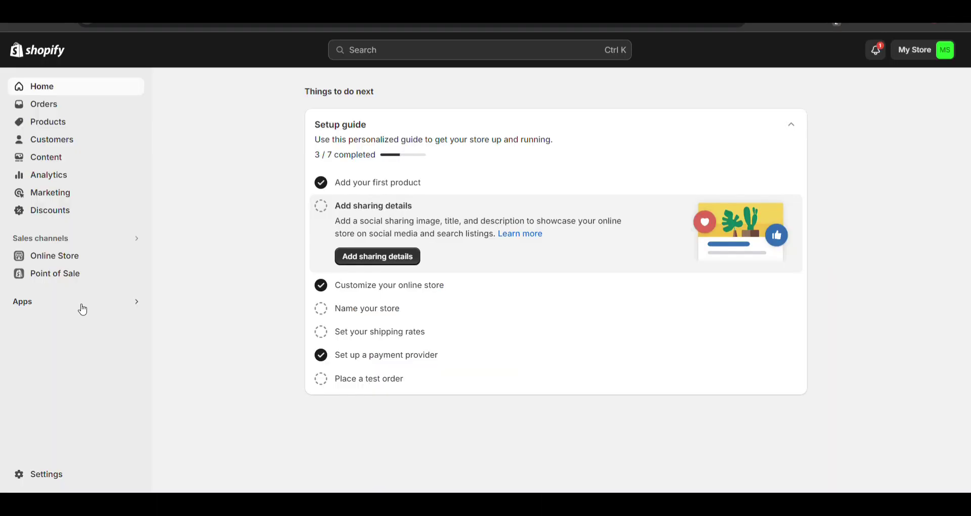
click(80, 304)
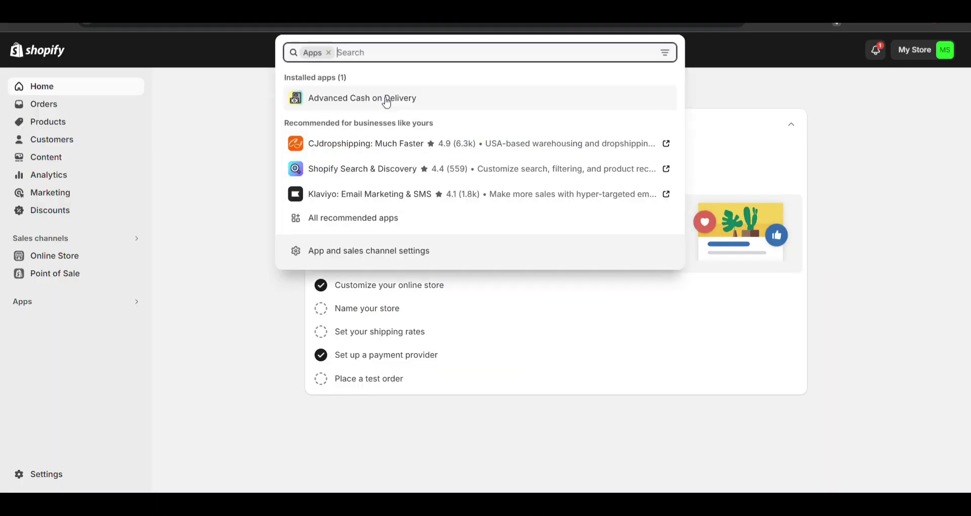
Search the Shopify App Store for the COD King cash-on-delivery fee app
text(cod )
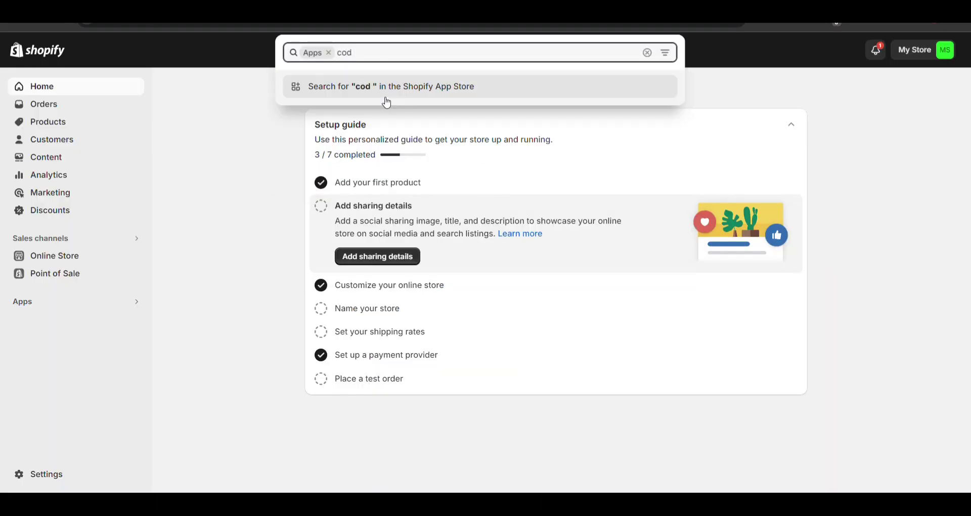
text(fee)
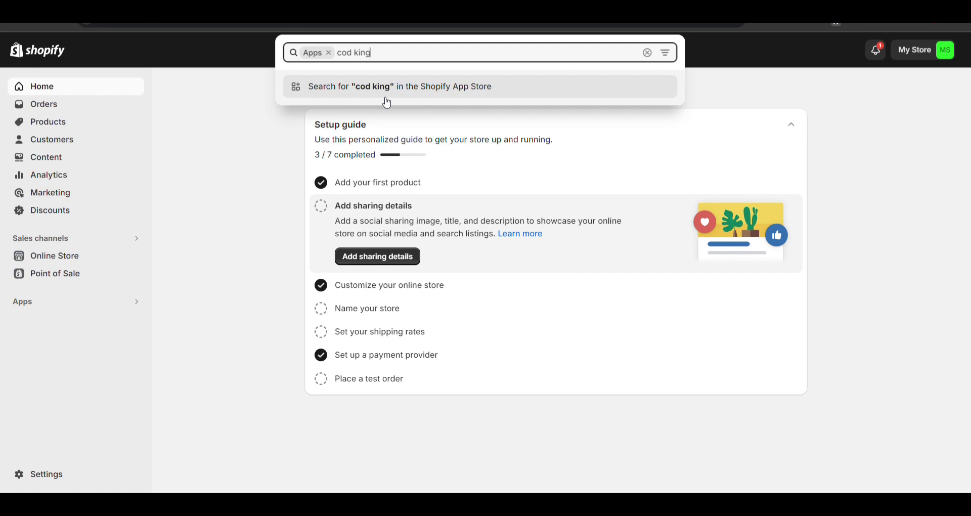
click(387, 99)
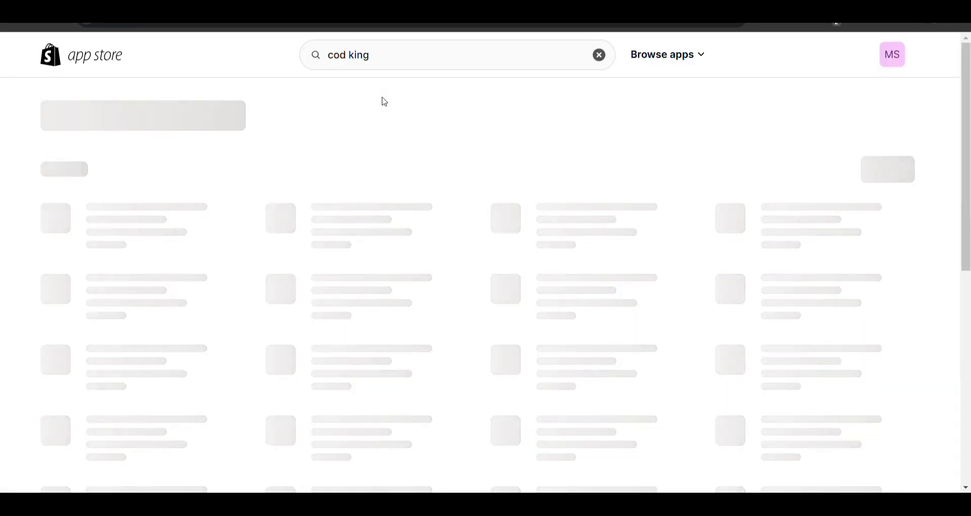
Open the COD King-COD Fees & OTP Verify page and highlight the free plan's per-SMS rates
scroll(263, 110, down, 1)
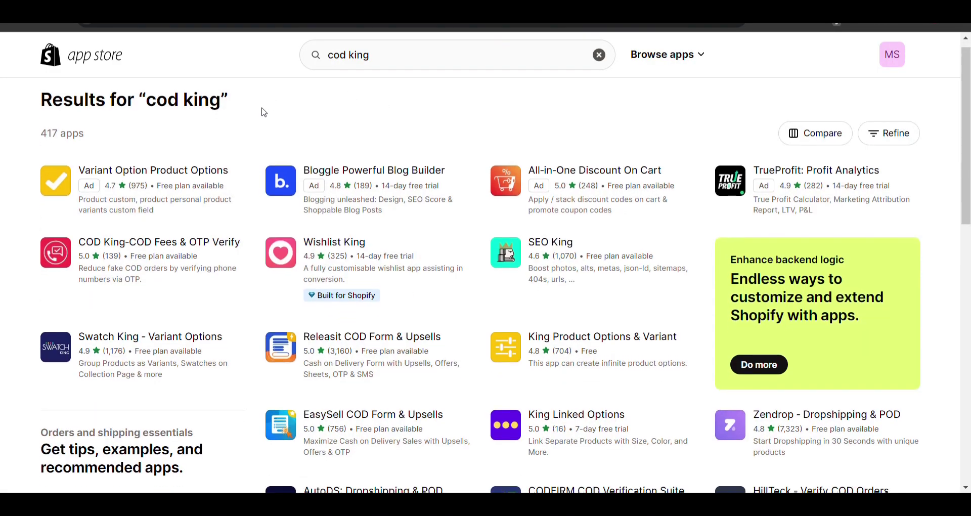
click(184, 247)
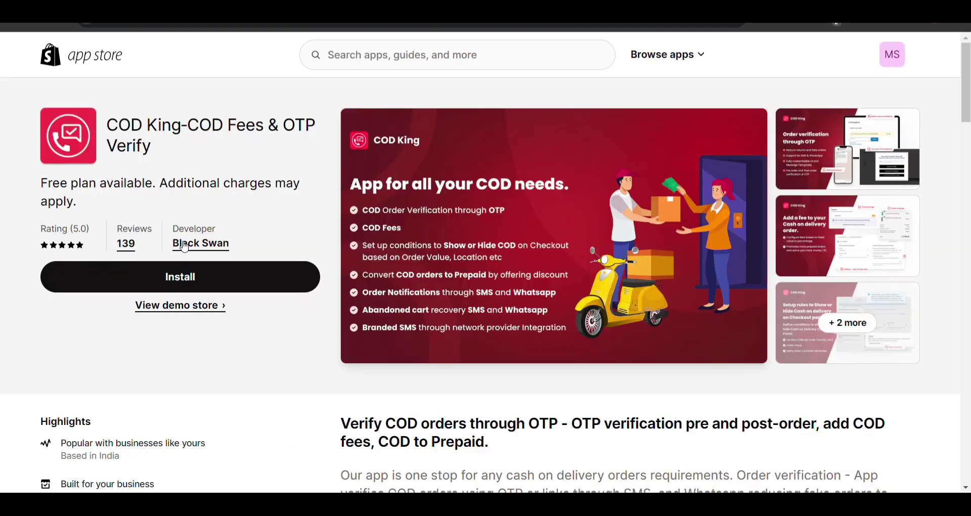
scroll(258, 158, down, 4)
scroll(257, 159, down, 8)
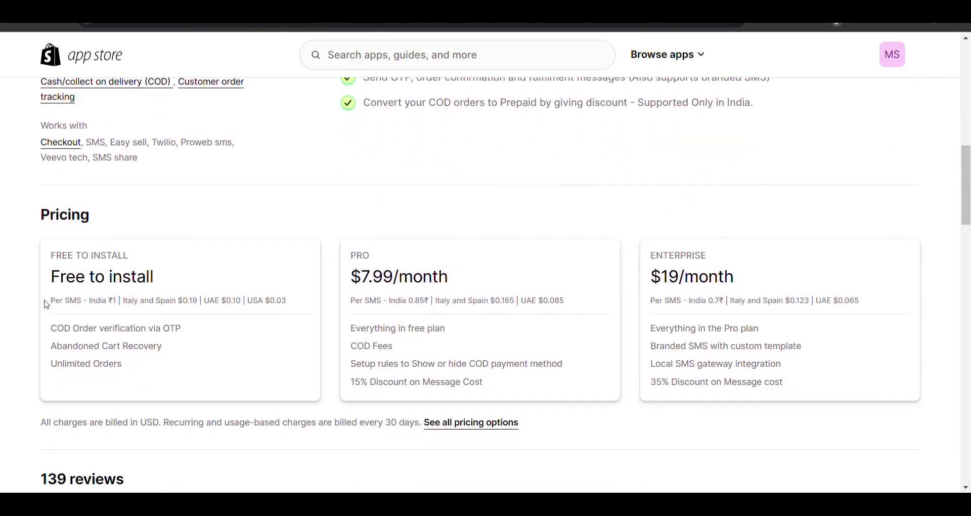
drag(46, 304, 132, 315)
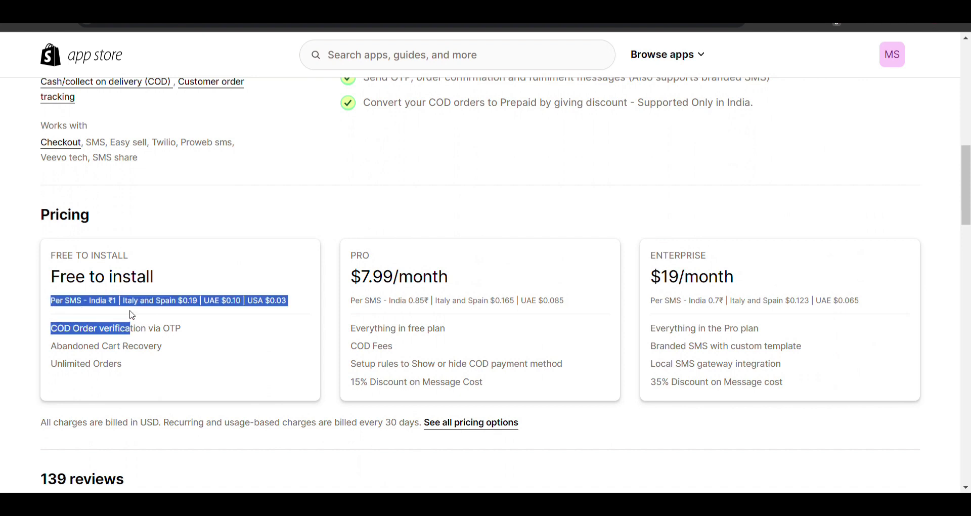
Highlight the Per SMS - India ₹1 rate in the Pricing section
scroll(132, 315, up, 1)
scroll(132, 314, down, 1)
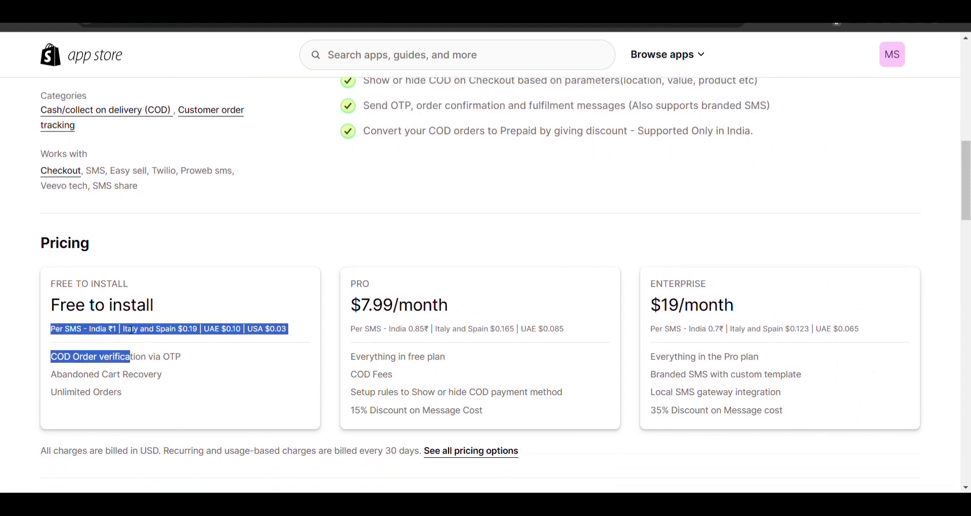
click(131, 330)
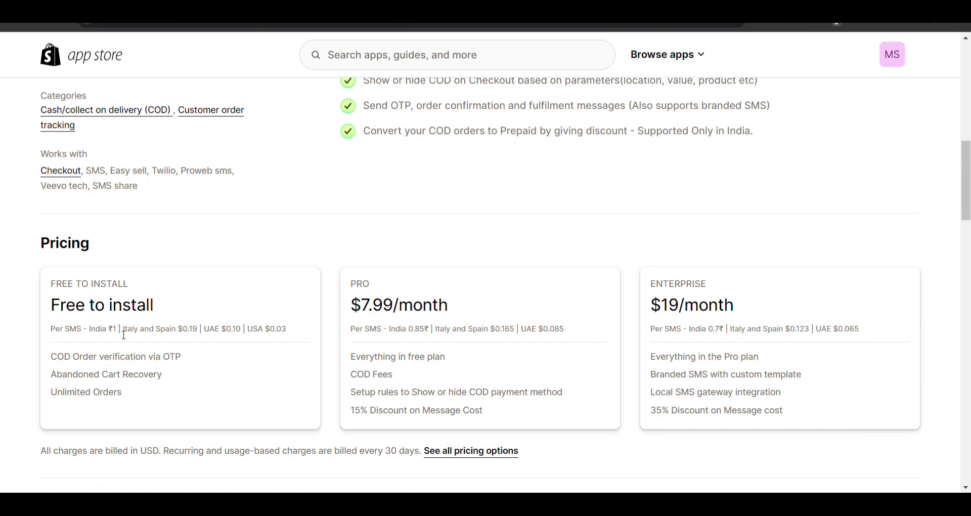
drag(119, 331, 50, 331)
scroll(50, 331, up, 15)
click(230, 278)
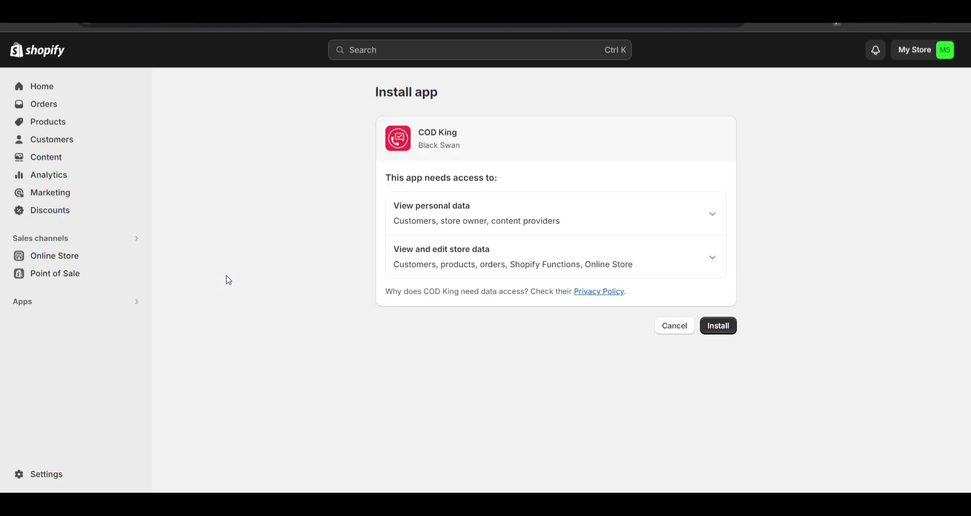
Install COD King by Black Swan, granting its data access, and select the Free plan
click(731, 330)
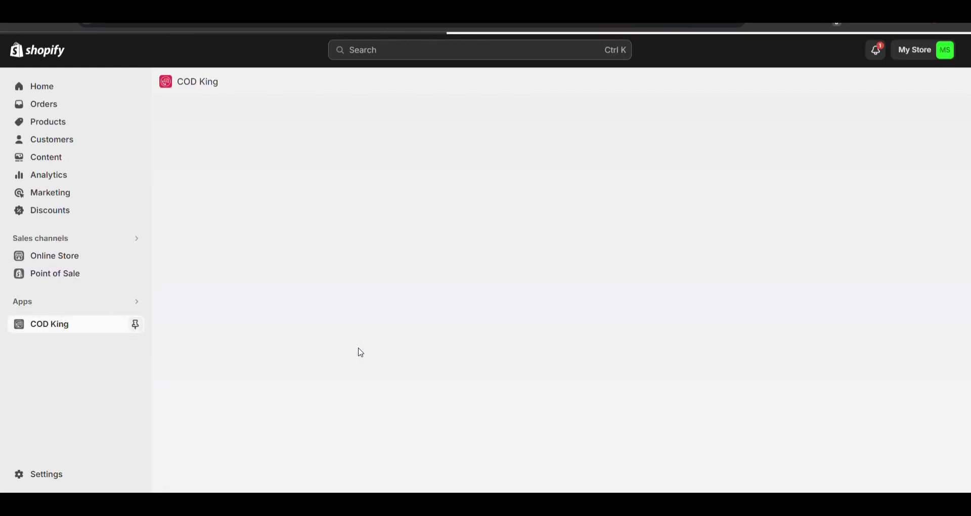
scroll(360, 353, down, 4)
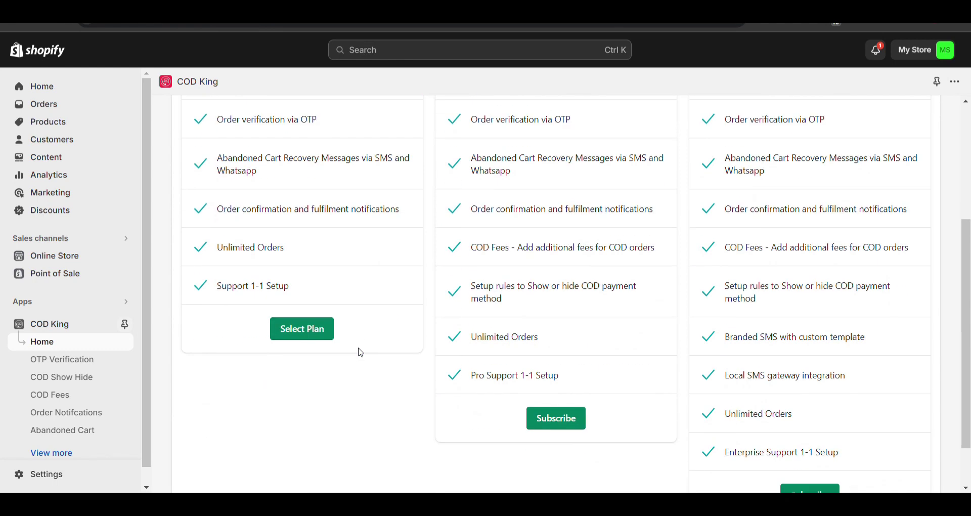
click(308, 328)
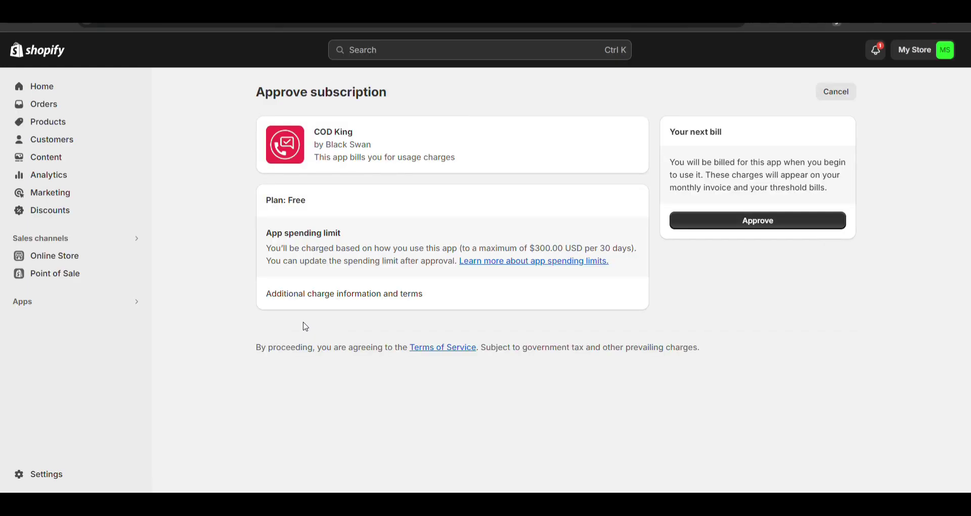
Approve the COD King Free plan subscription with its $300.00 spending limit
click(778, 220)
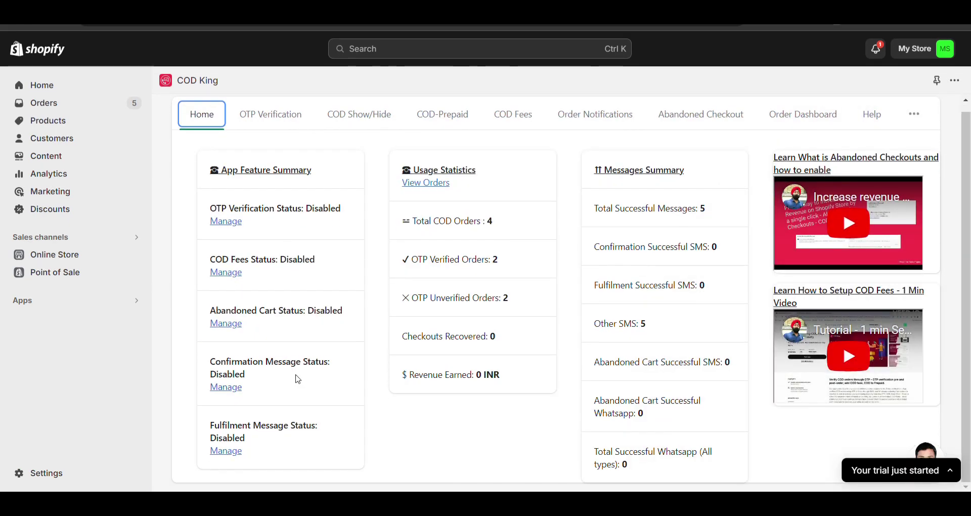
Open Order Notifications and check 'Send Whatsapp message on Order Placement'
click(226, 388)
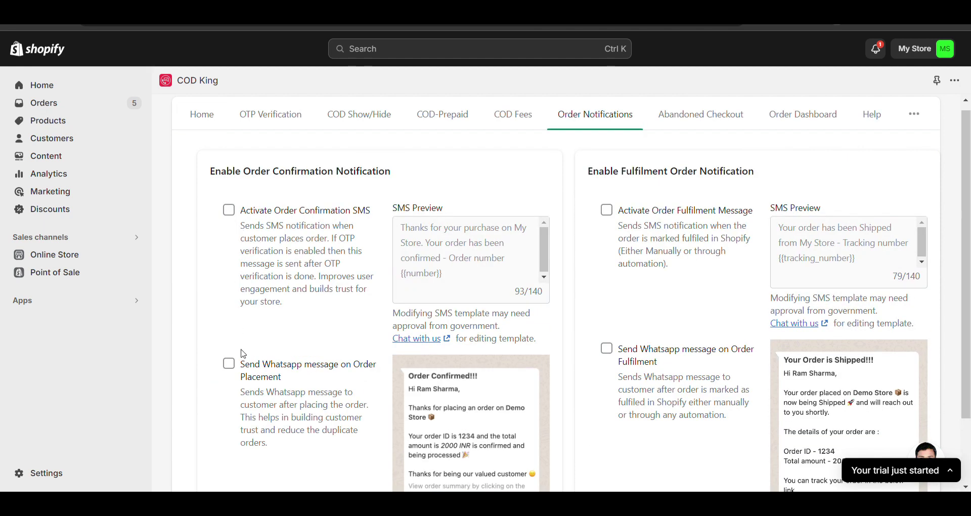
click(229, 363)
scroll(229, 363, down, 2)
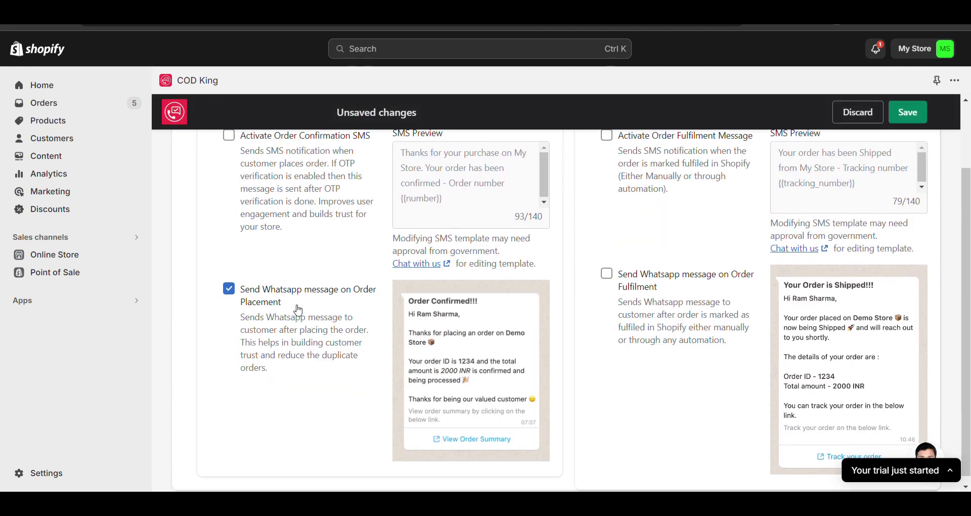
triple_click(298, 309)
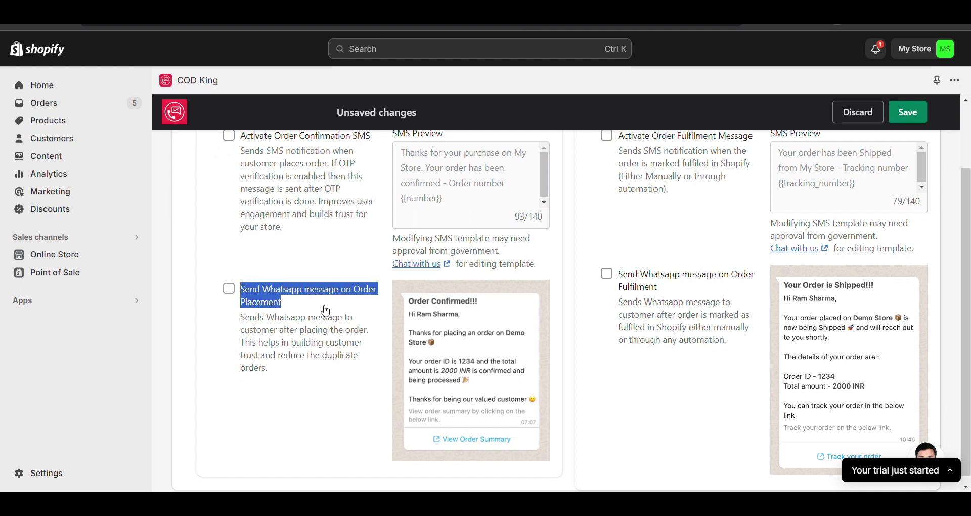
scroll(326, 311, down, 1)
drag(240, 315, 299, 364)
click(299, 364)
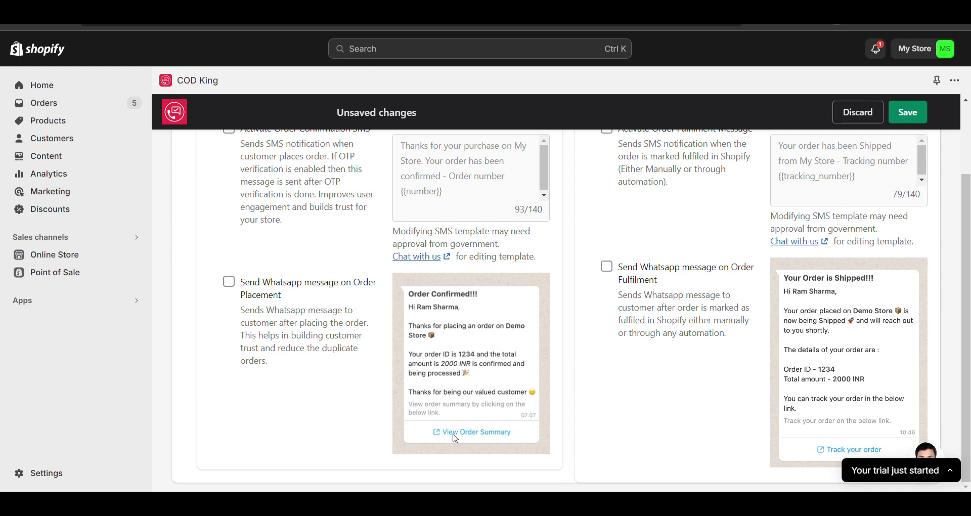
scroll(654, 311, up, 1)
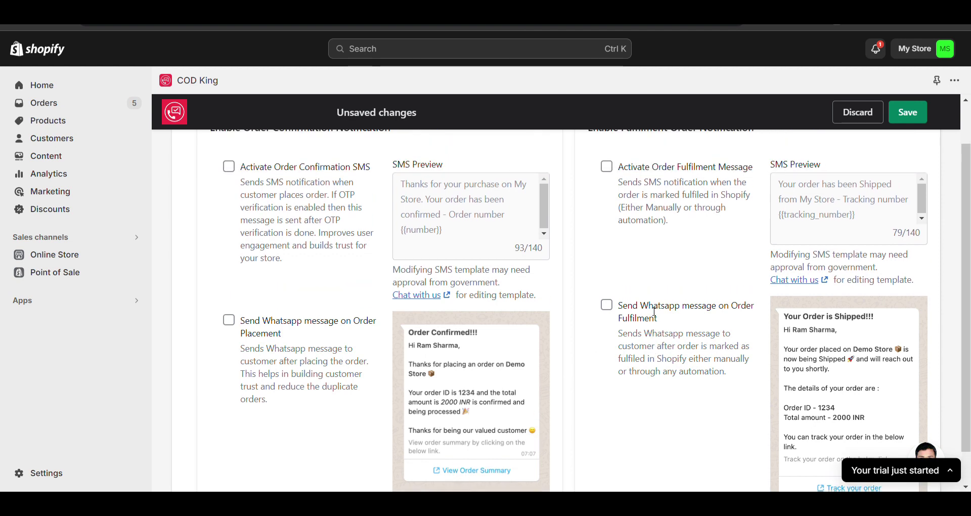
click(230, 320)
Leave the Order Fulfilment WhatsApp box unchecked and save the notification settings
click(609, 306)
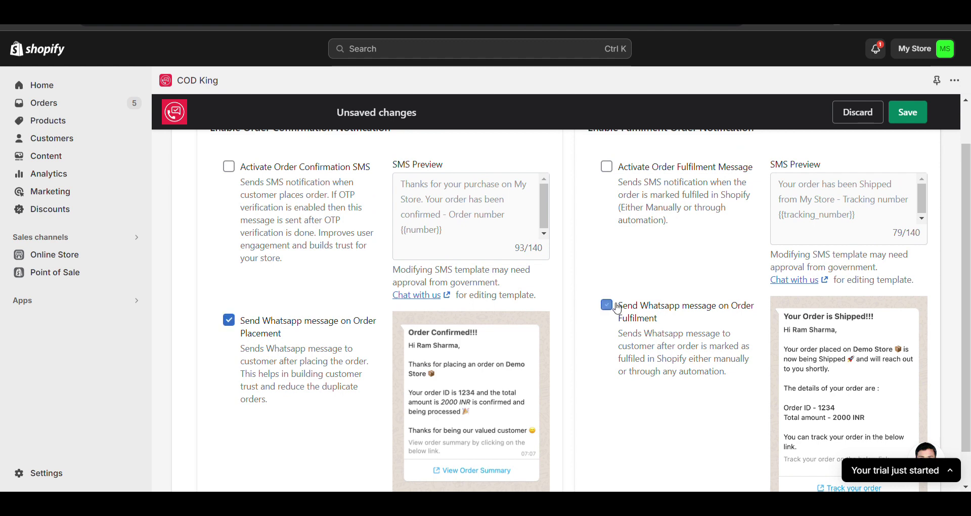
triple_click(652, 319)
scroll(627, 324, up, 1)
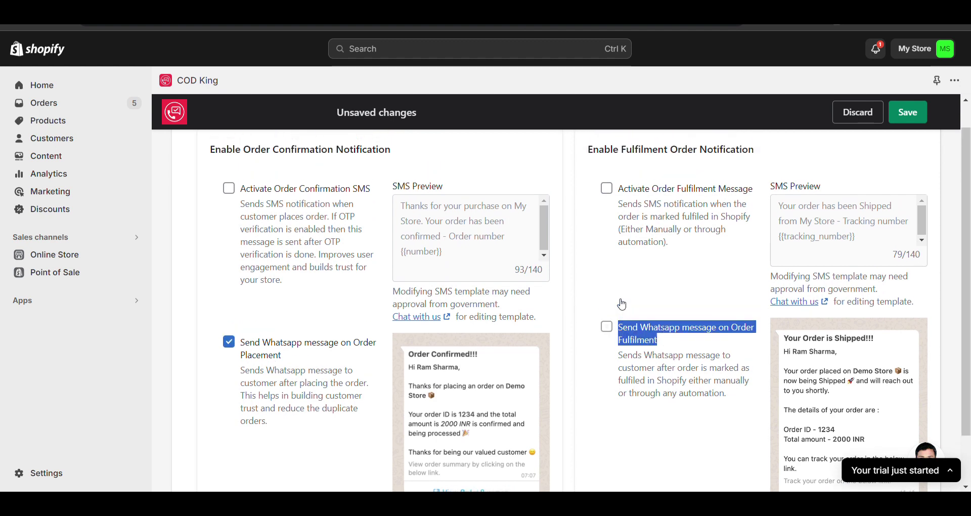
click(617, 330)
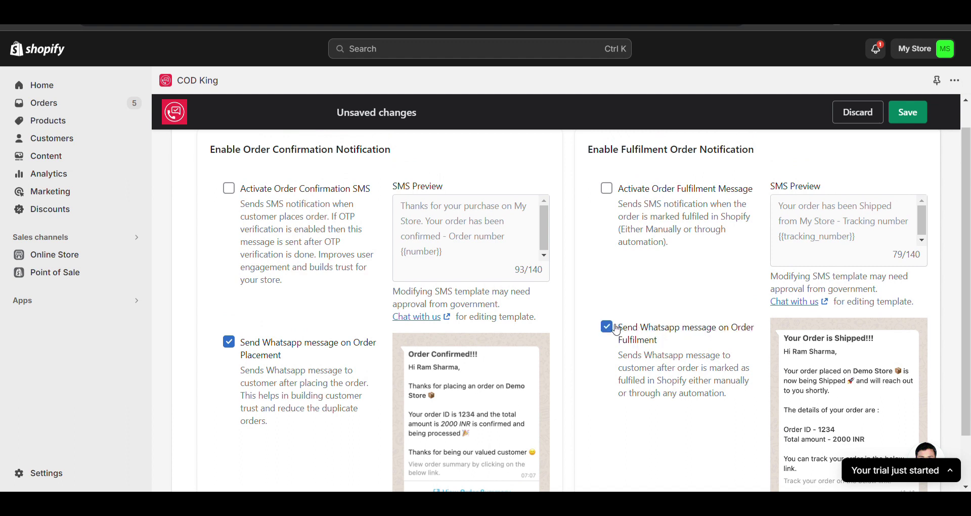
click(617, 329)
scroll(719, 248, up, 1)
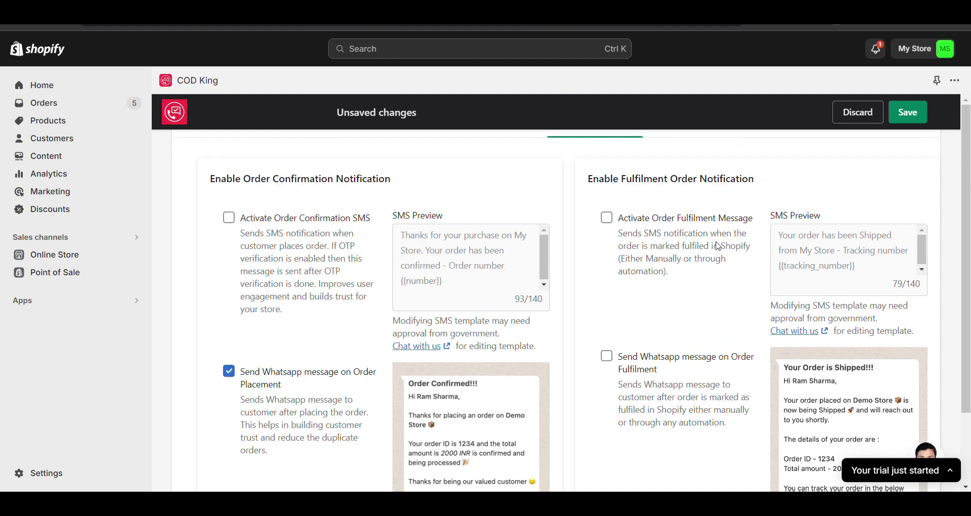
click(927, 112)
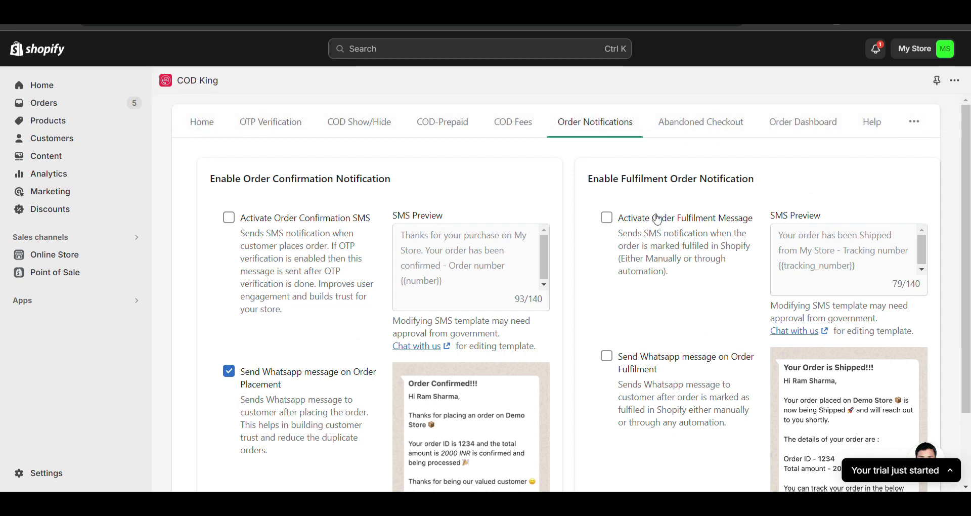
Check COD King's Home dashboard showing confirmation messages Enabled, then open the online store
click(202, 123)
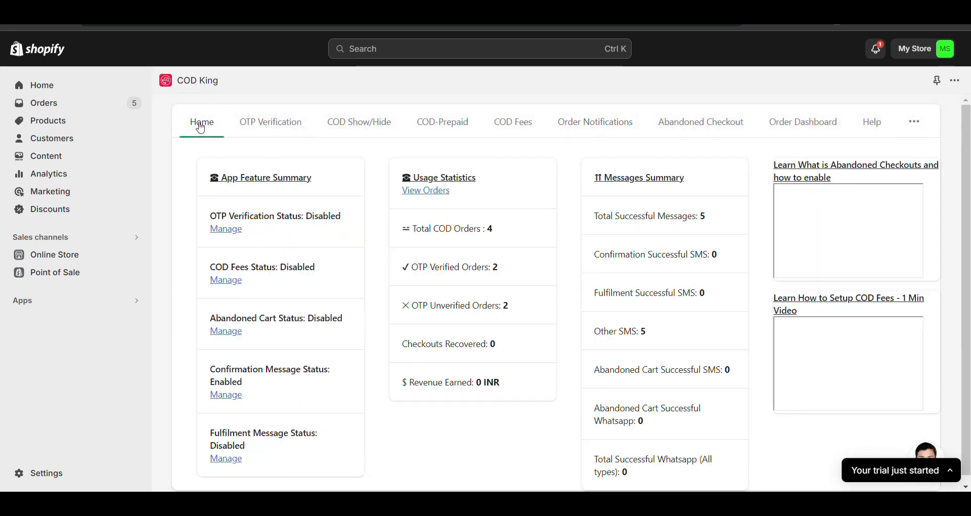
scroll(308, 376, down, 1)
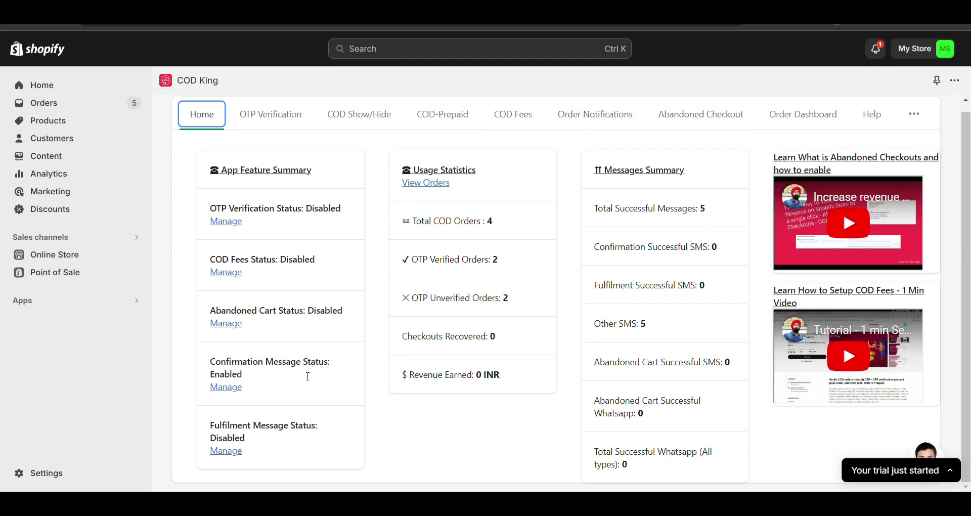
click(135, 256)
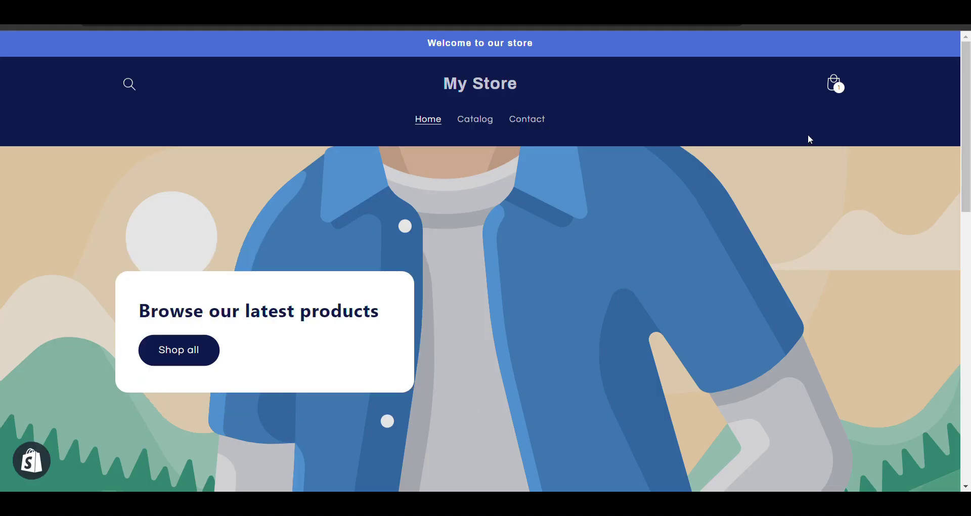
Check out the Antique Drawers cart and pick the suggested contact email
click(847, 83)
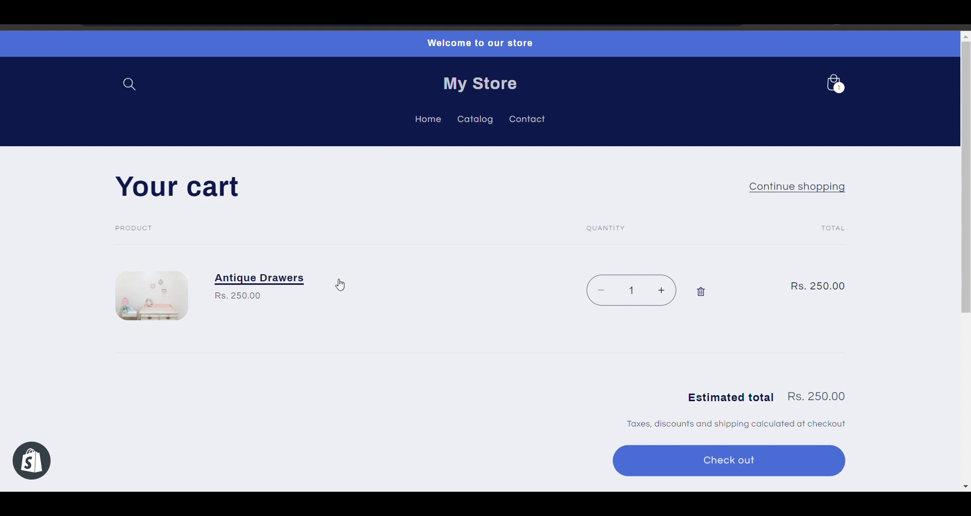
click(778, 459)
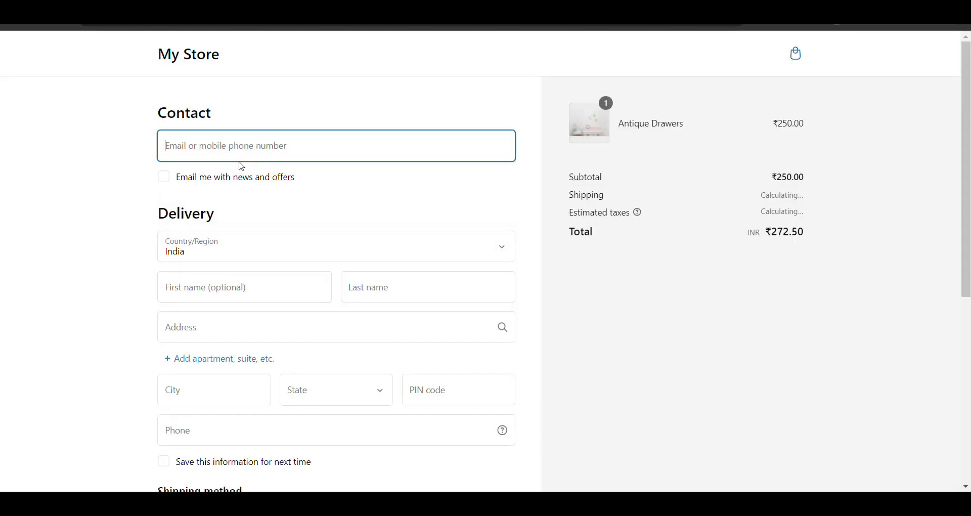
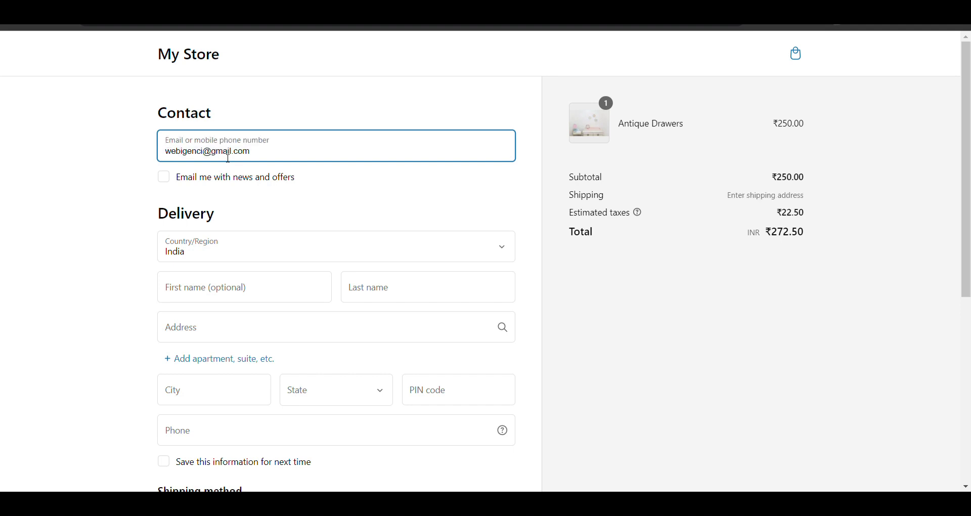
key(Down)
key(Return)
Enter a test name, delivery address and city, then complete the Cash on Delivery order
click(226, 285)
text(Testing)
click(379, 290)
text(3)
click(352, 330)
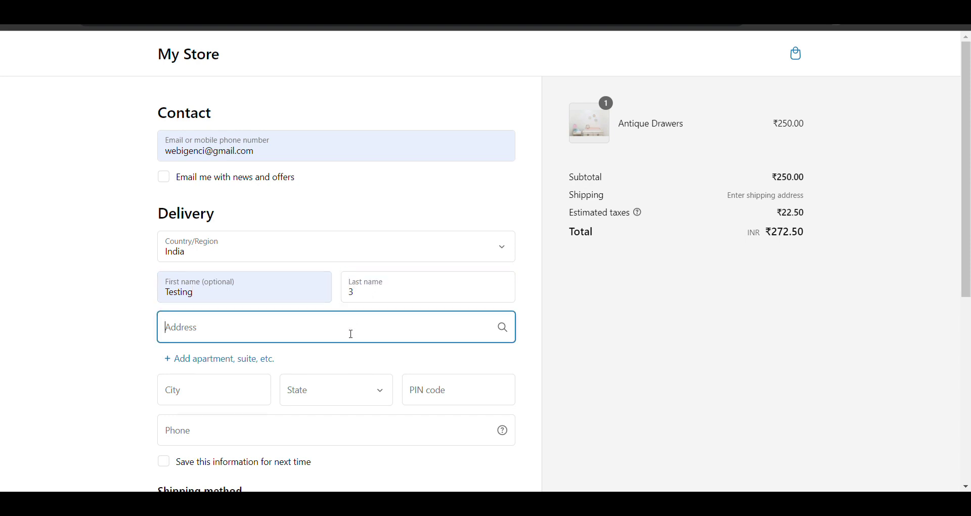
text(T)
click(244, 403)
text(New)
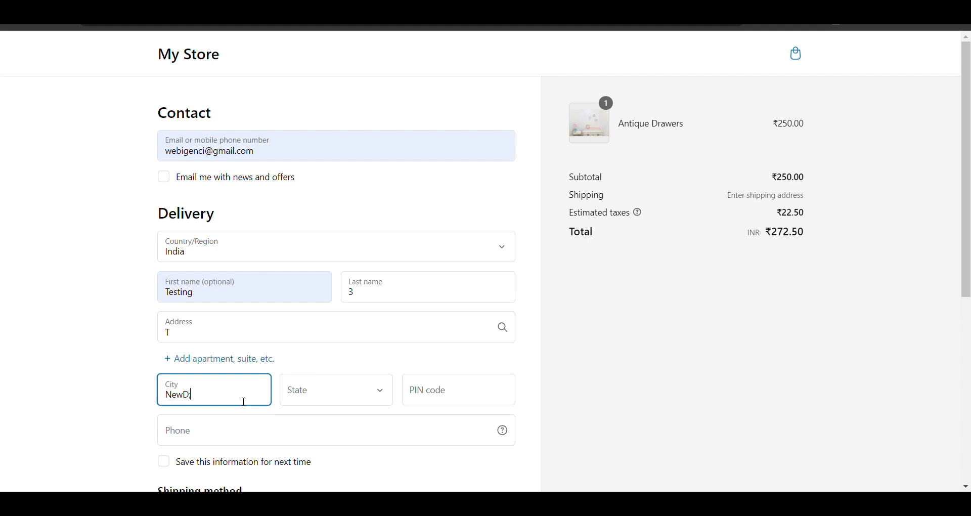
text( Delhi)
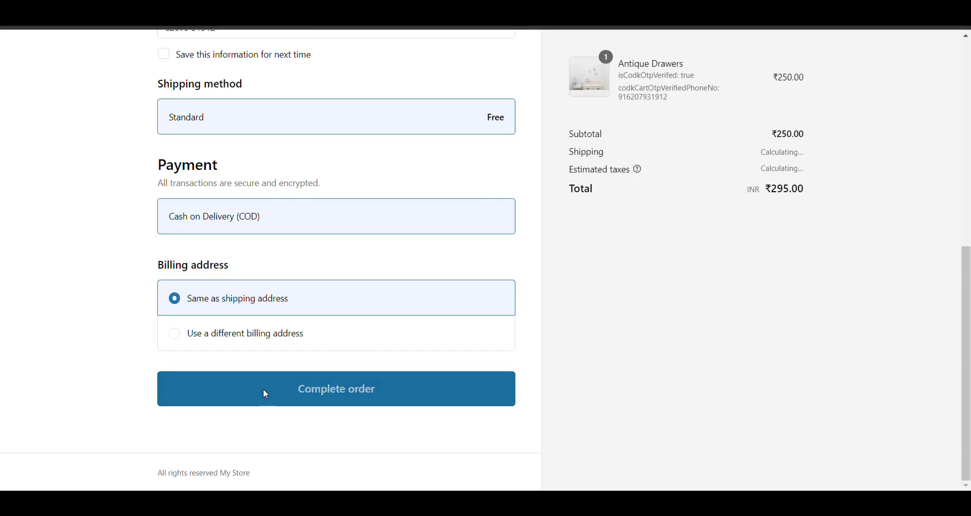
click(263, 389)
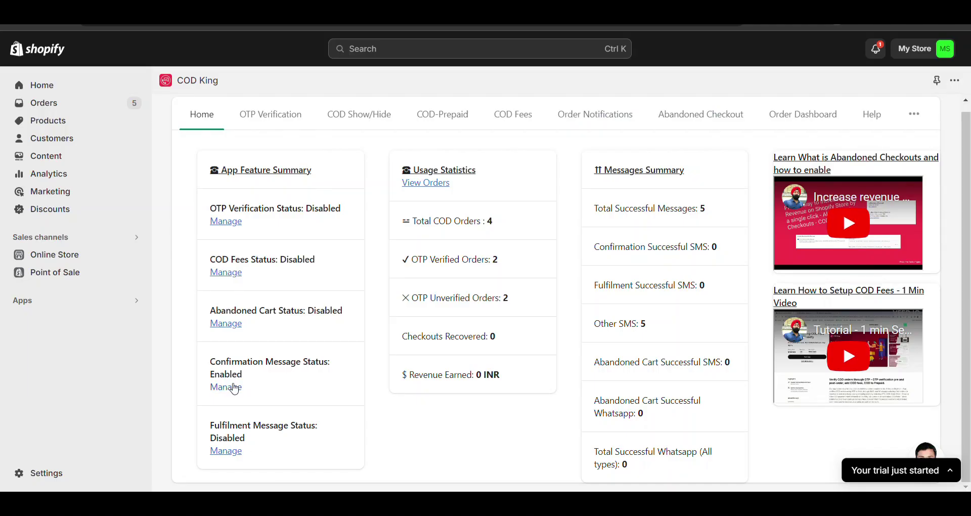
Reopen COD King's Order Notifications to confirm order-placement WhatsApp is still enabled
click(230, 387)
scroll(484, 327, down, 2)
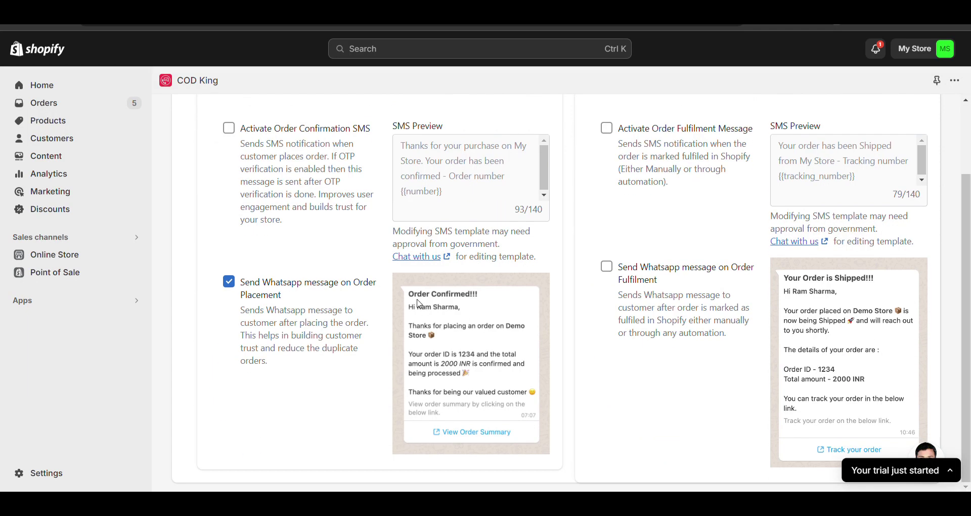
scroll(504, 412, up, 2)
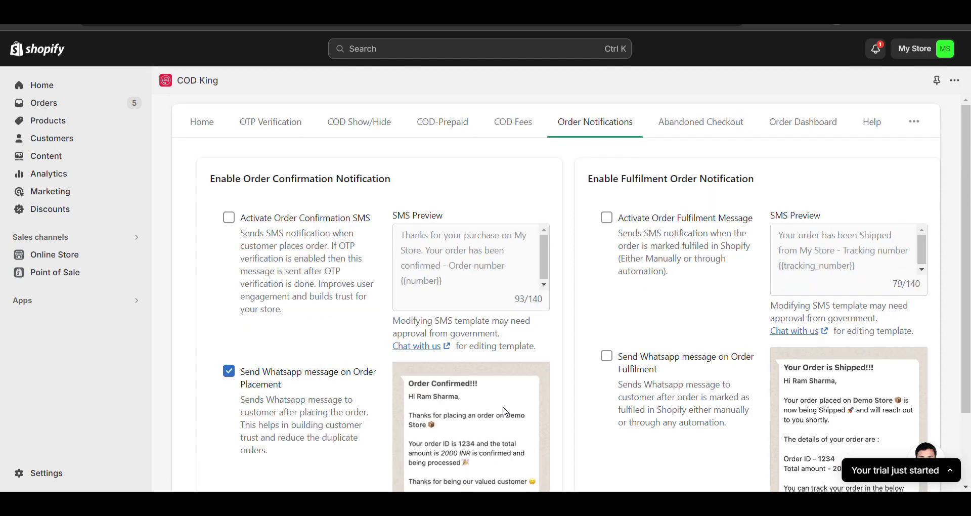
click(929, 123)
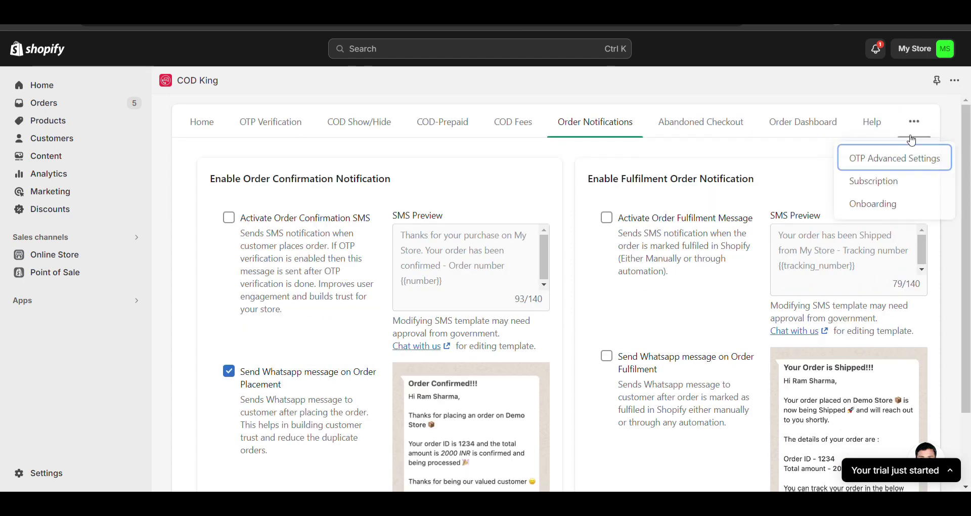
Open COD King's Subscription page and highlight the Free Plan's per-message price
click(874, 181)
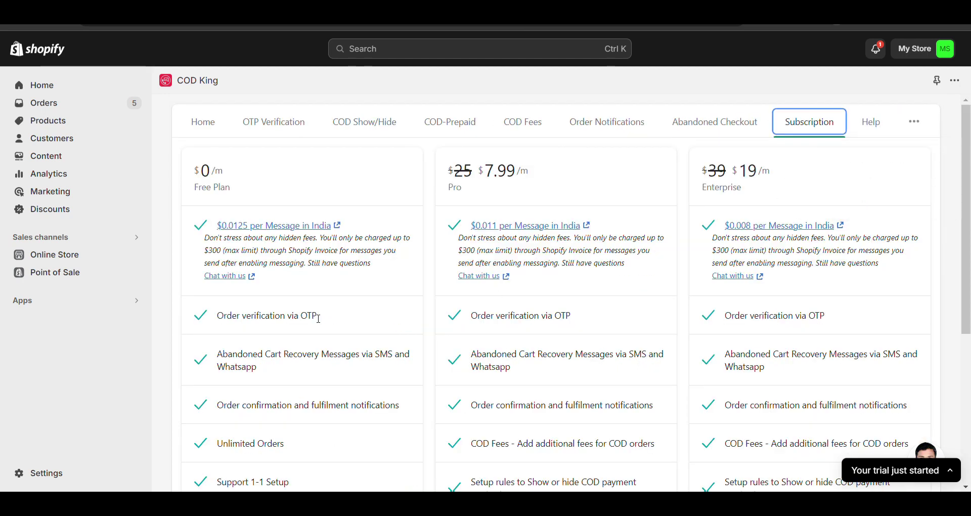
scroll(224, 175, down, 1)
scroll(212, 166, down, 2)
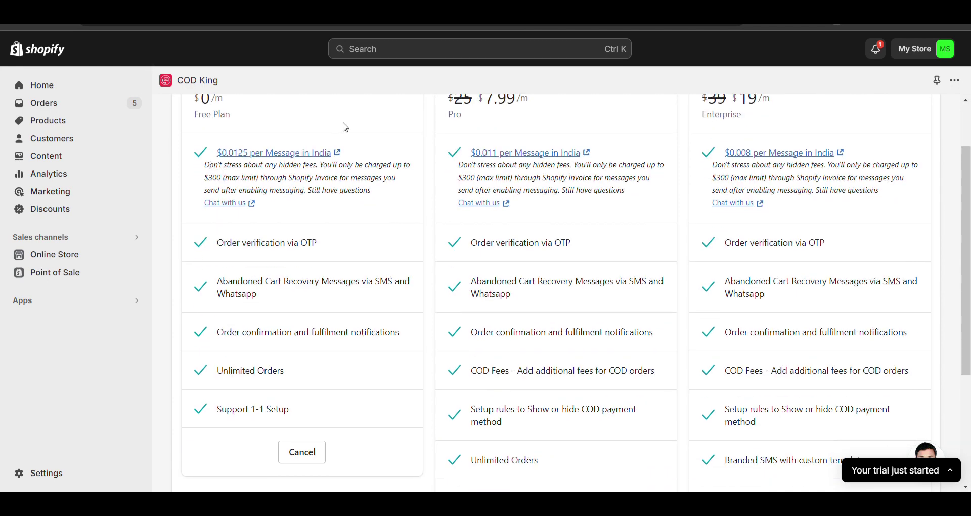
scroll(238, 126, up, 1)
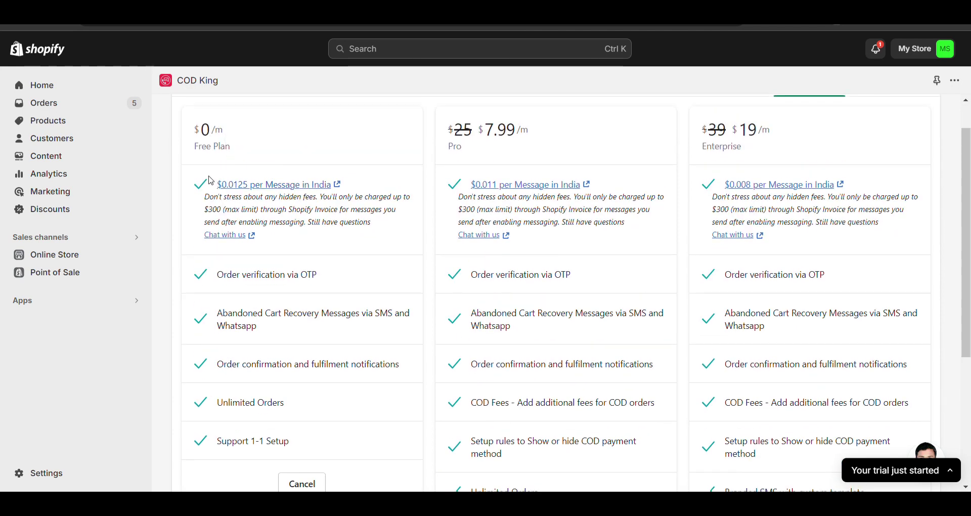
drag(215, 185, 316, 190)
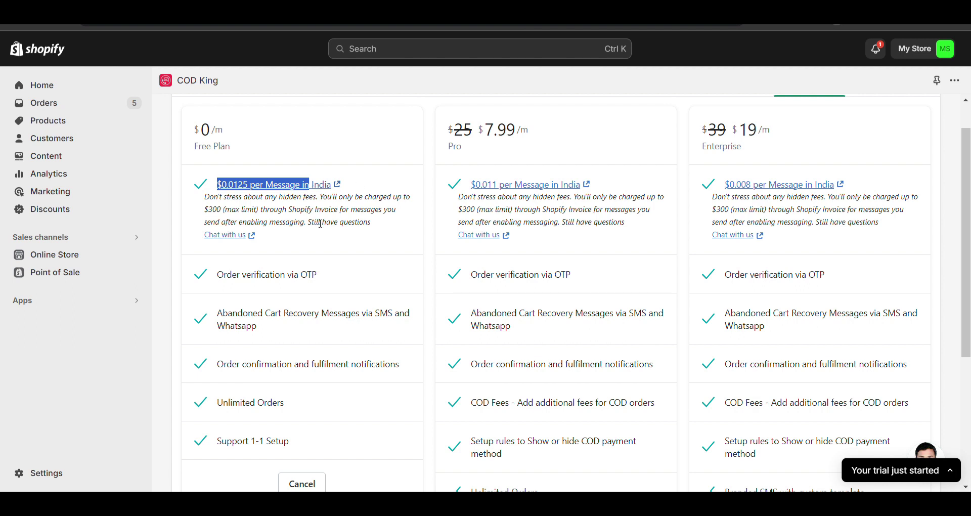
click(387, 233)
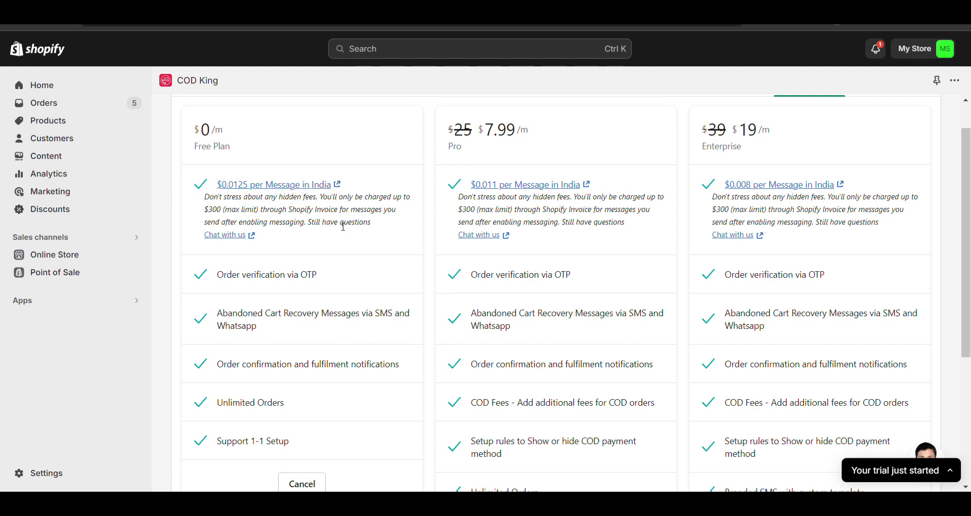
Compare the Free ($0), Pro ($7.99) and Enterprise ($19) monthly plan features
scroll(385, 223, down, 1)
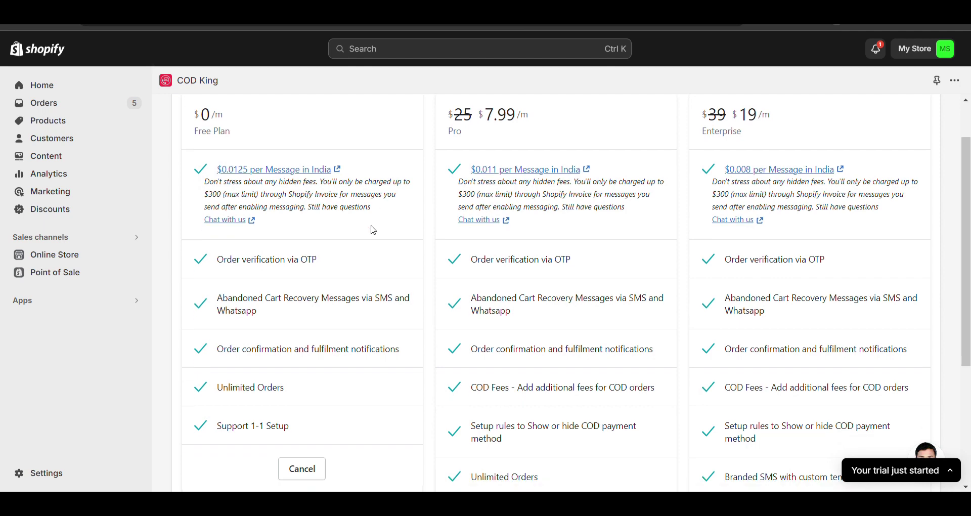
scroll(393, 297, down, 2)
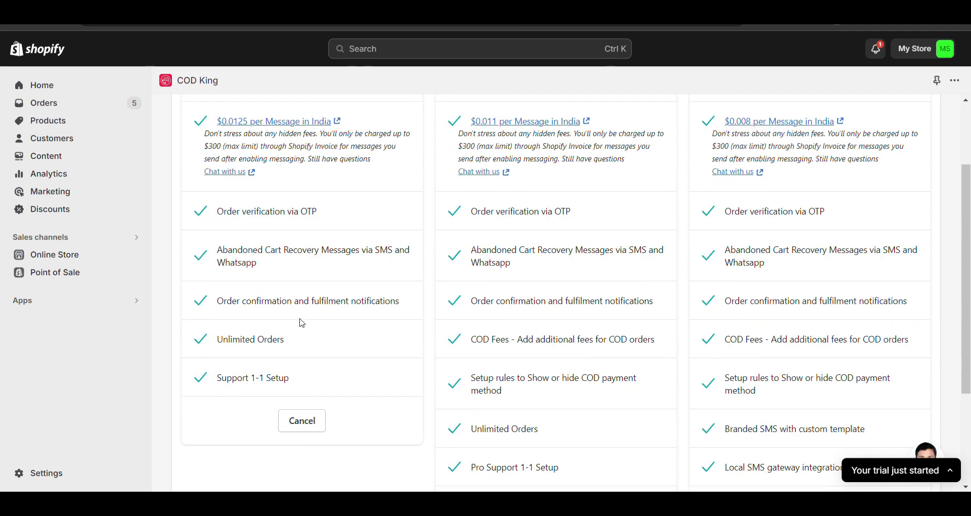
scroll(330, 307, up, 4)
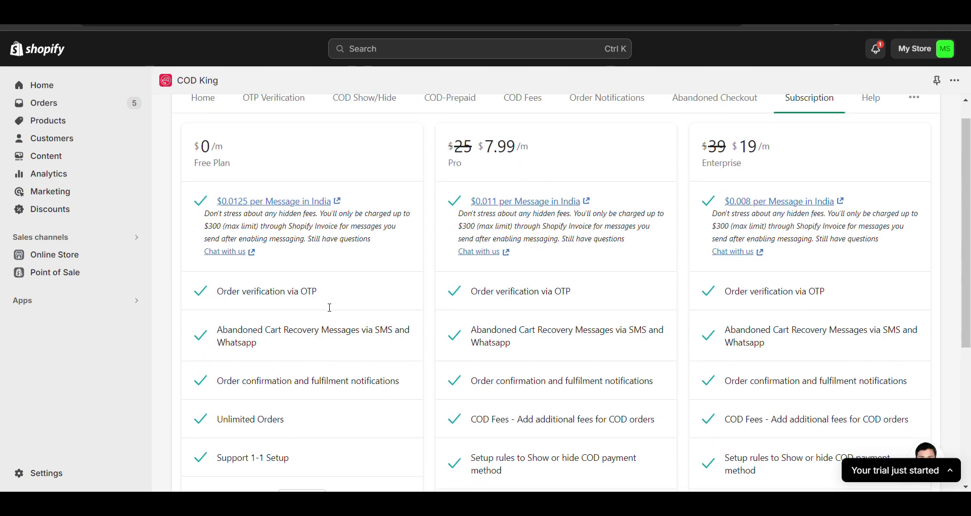
scroll(565, 174, down, 2)
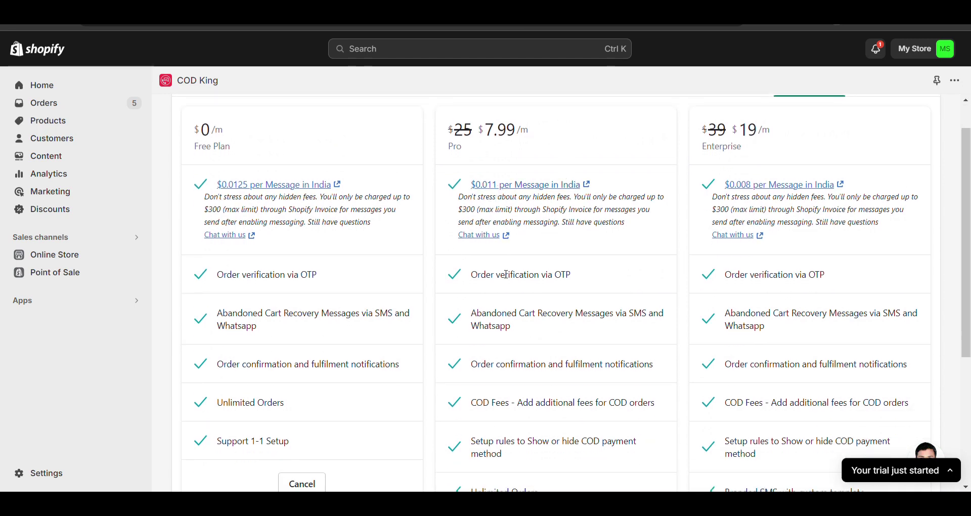
scroll(506, 273, down, 8)
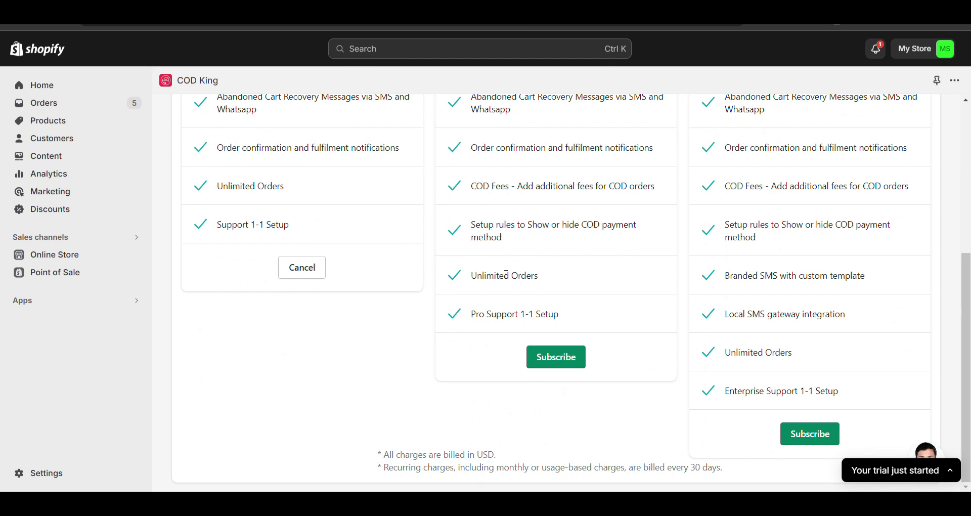
scroll(507, 275, up, 10)
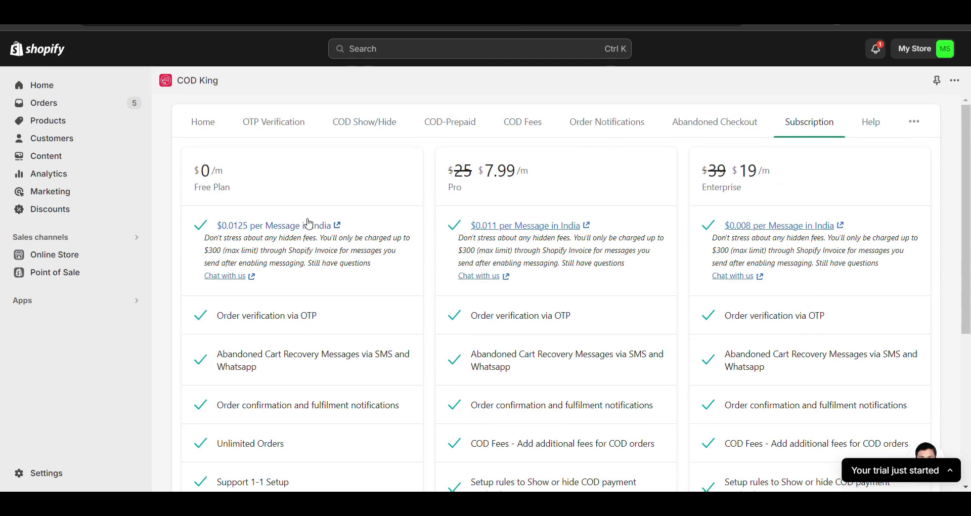